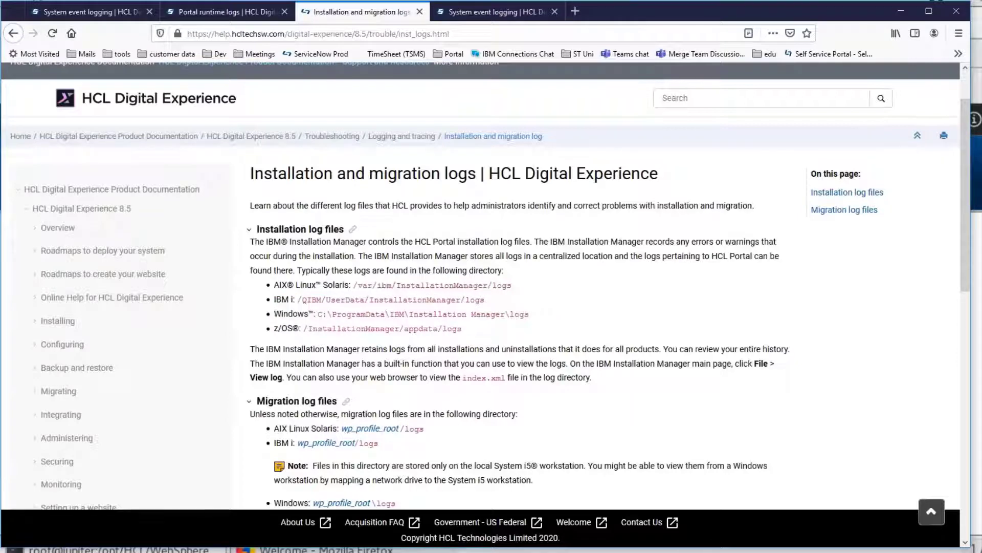
- Review the installation and migration log documentation, and open the HCL Portal runtime logs topic to examine its trace strings
scroll(481, 286, "down", 5)
scroll(481, 286, "down", 1)
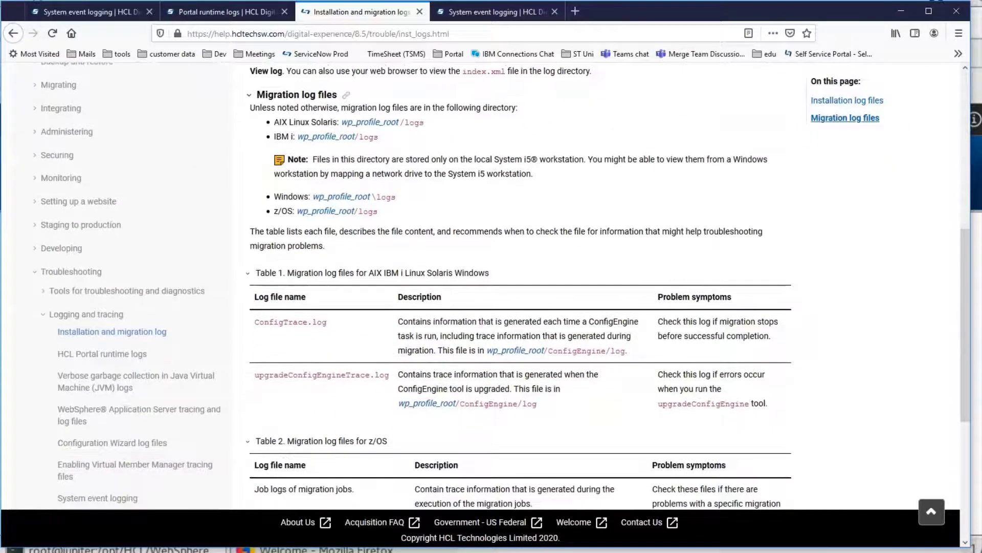
left_click(102, 353)
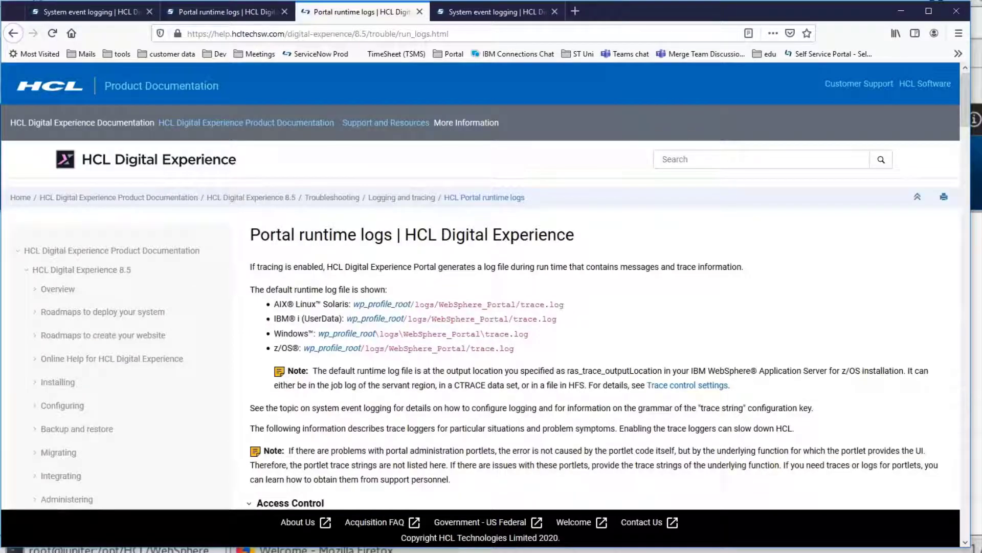
scroll(599, 287, "down", 10)
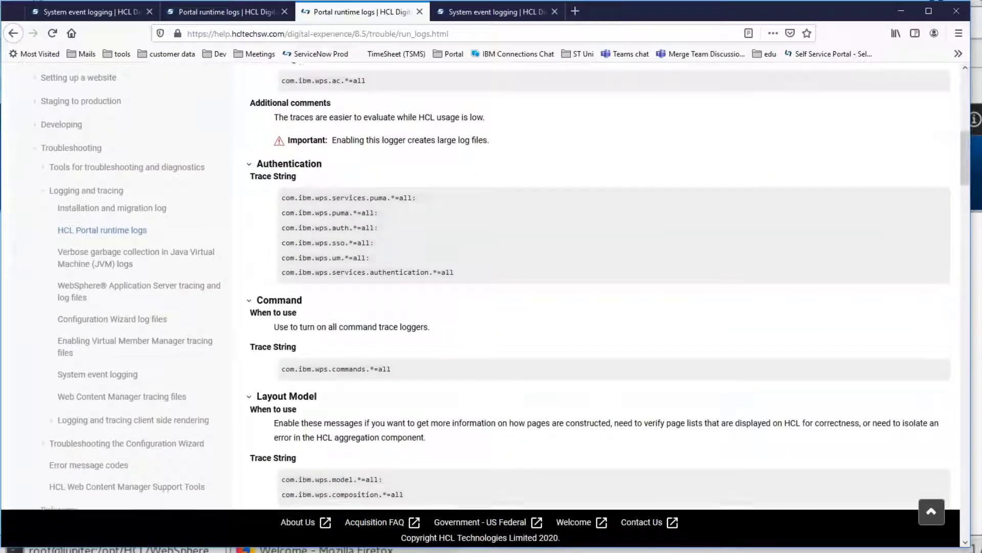
scroll(599, 287, "down", 2)
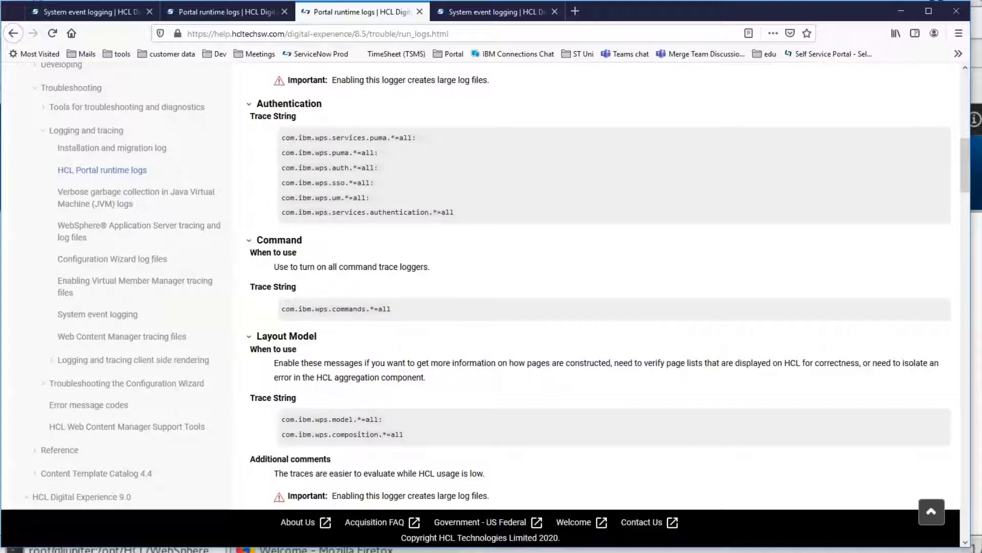
- Switch to the terminal and highlight the printed path of the WebSphere_Portal log directory
key("alt+Tab")
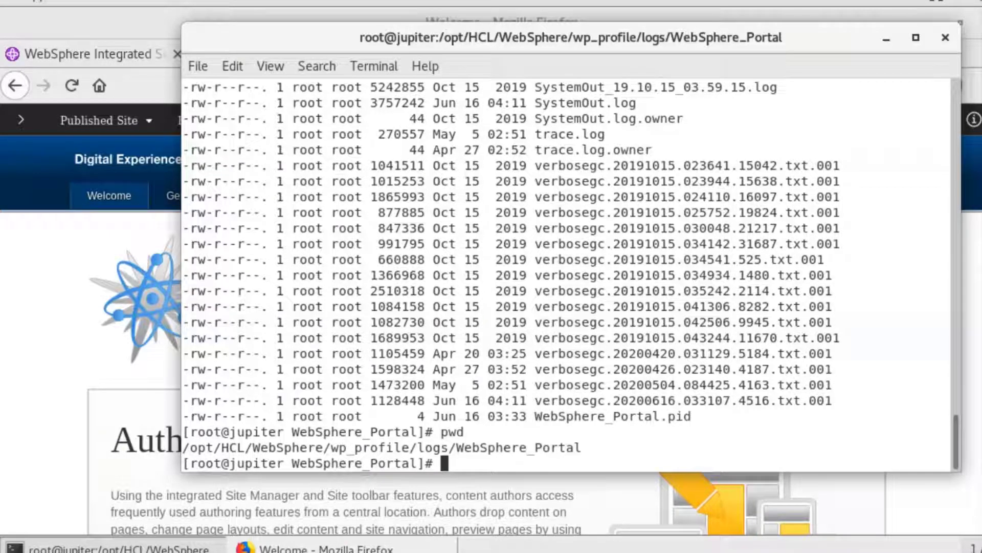
left_click_drag(189, 448, 946, 448)
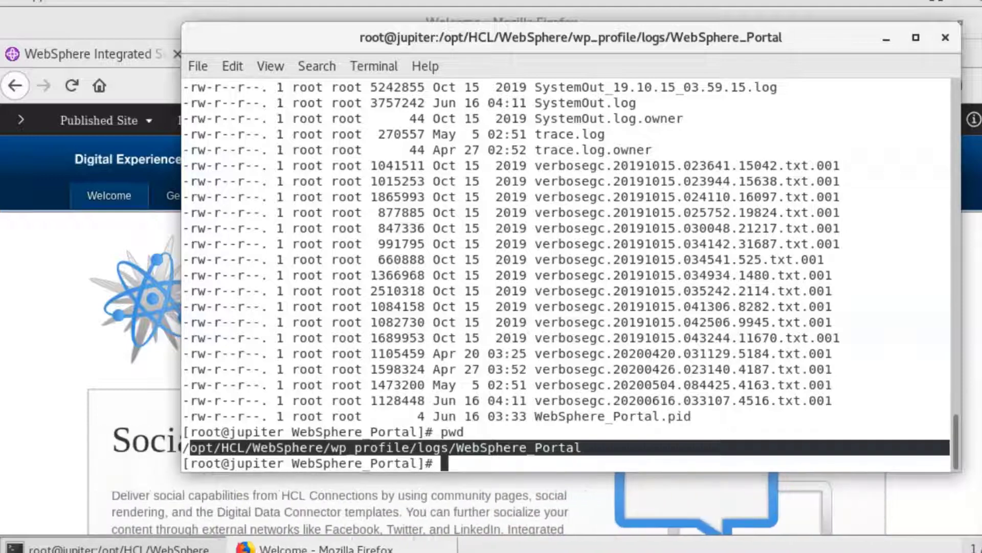
- Switch to the portal in Firefox and open the Enable Tracing page under Portal Analysis in the administration area
left_click(327, 549)
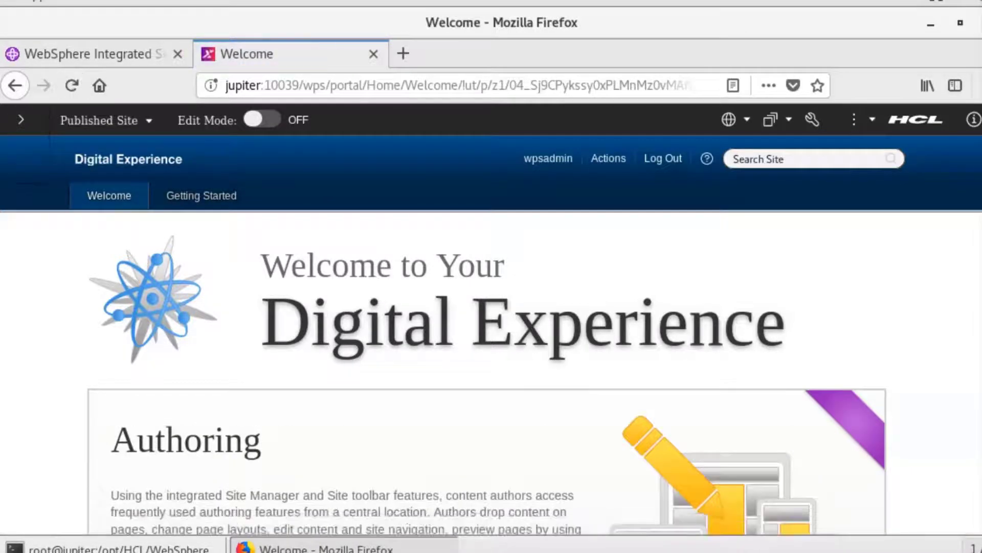
left_click(812, 120)
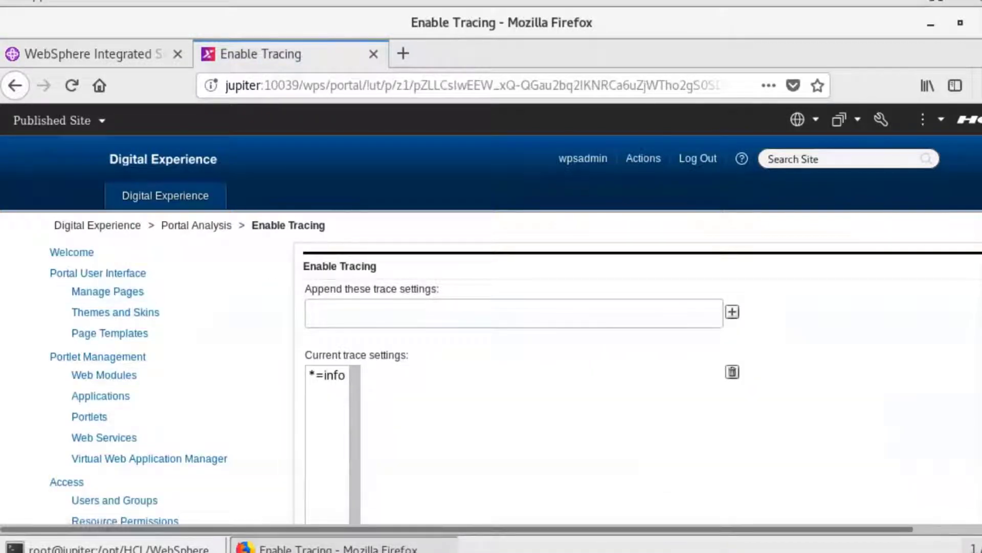
left_click(200, 271)
scroll(199, 271, "down", 1)
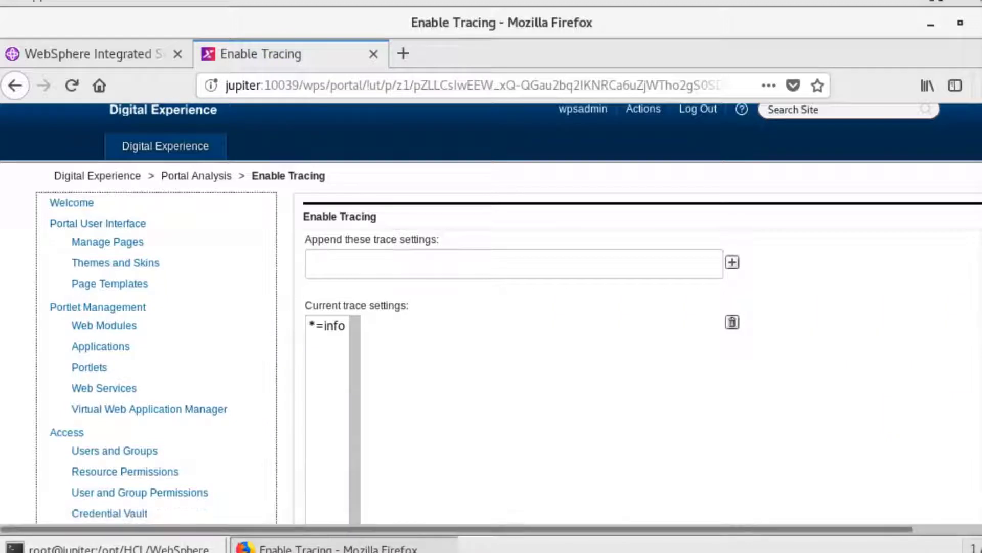
scroll(491, 313, "down", 2)
scroll(97, 353, "down", 7)
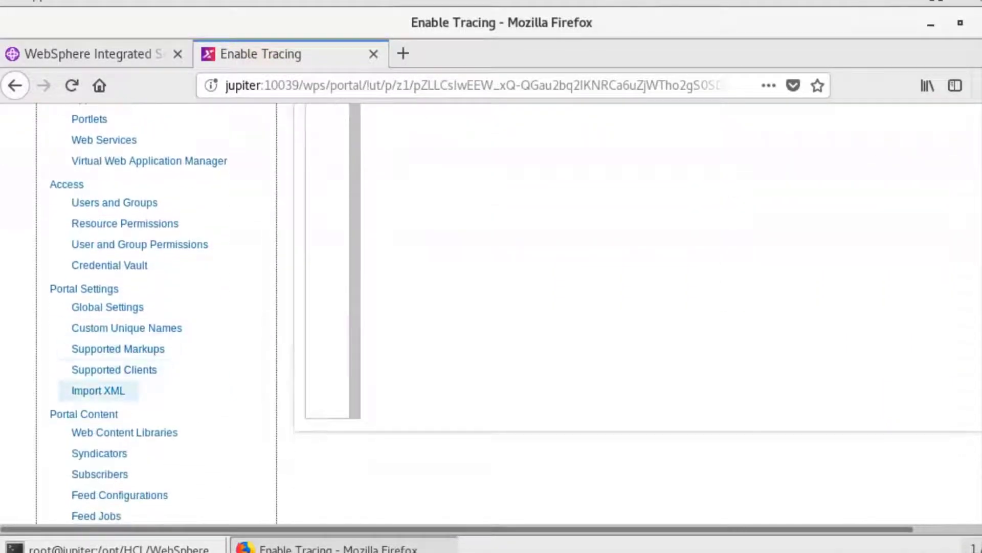
scroll(97, 354, "down", 4)
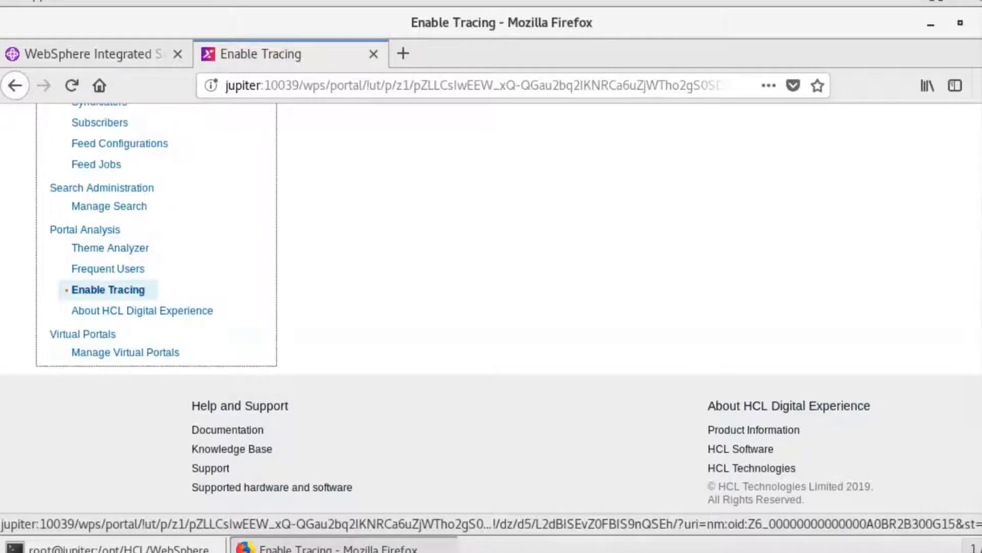
left_click(108, 290)
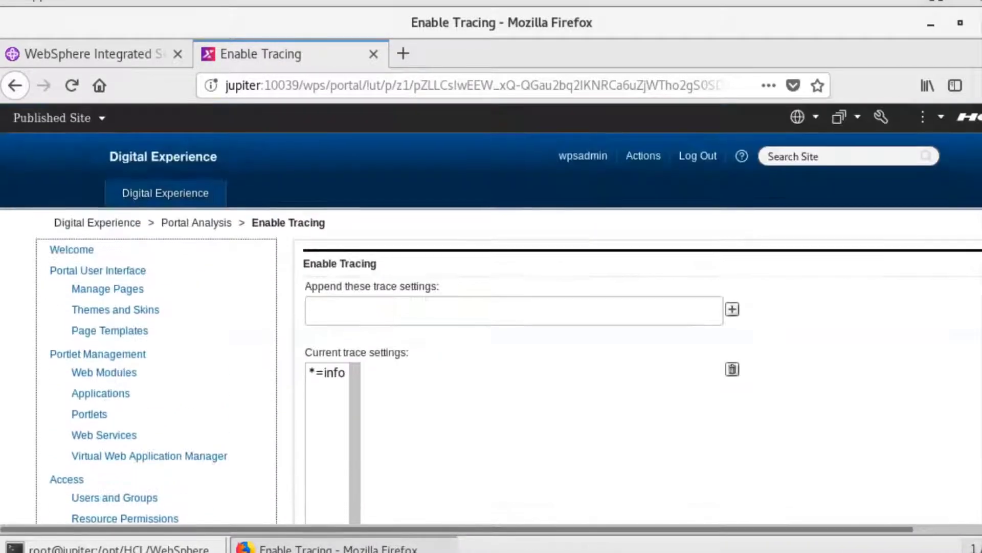
- Append the trace setting com.aptrix.pluto.cmpnt.MenuCmpnt=all to the portal's current trace settings
type("c")
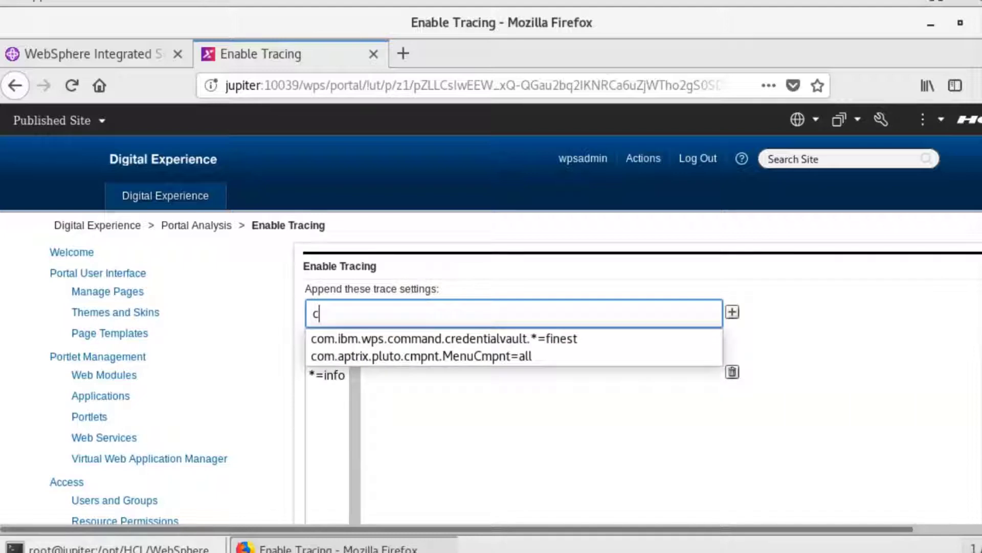
key("Down")
key("Down")
key("Return")
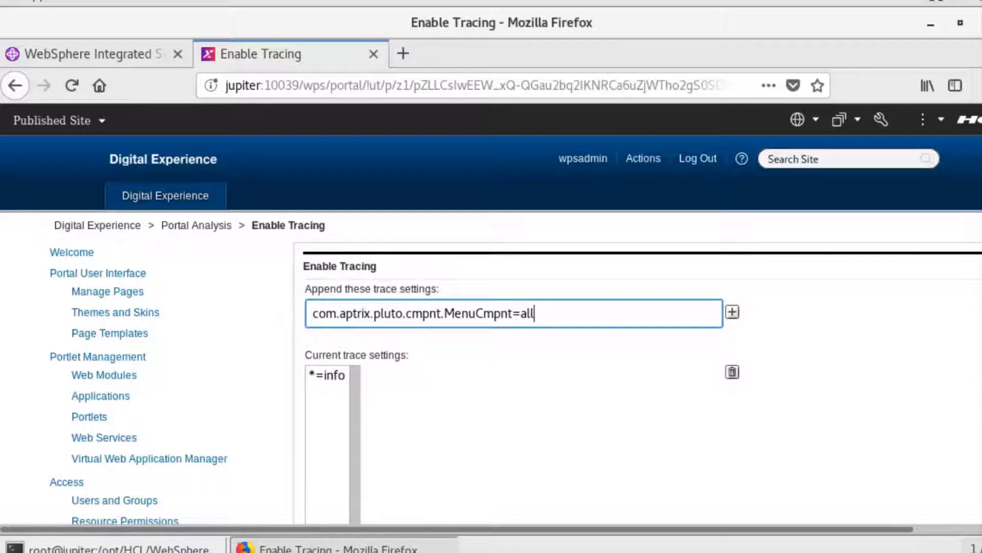
key("Return")
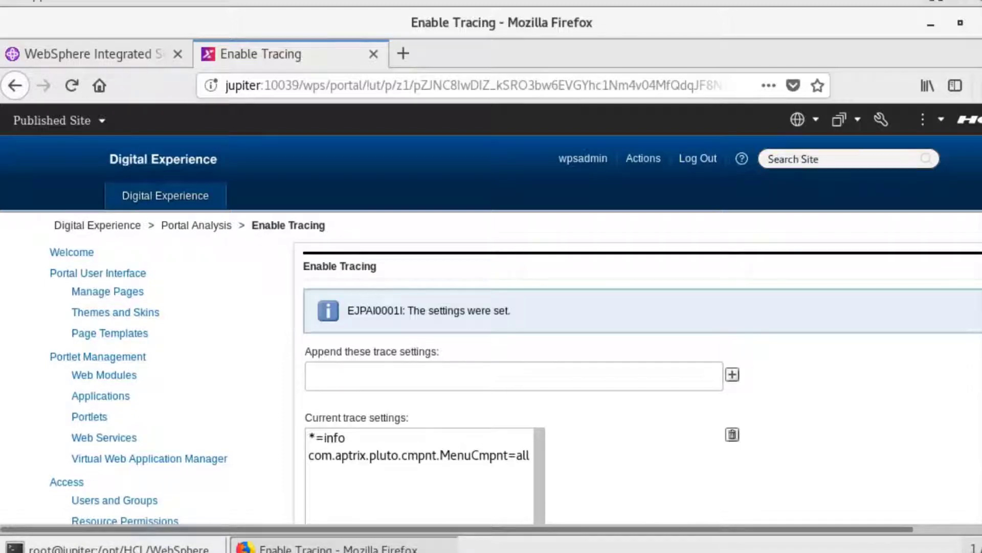
- Remove the com.aptrix.pluto.cmpnt.MenuCmpnt=all entry from the current trace settings
left_click(419, 456)
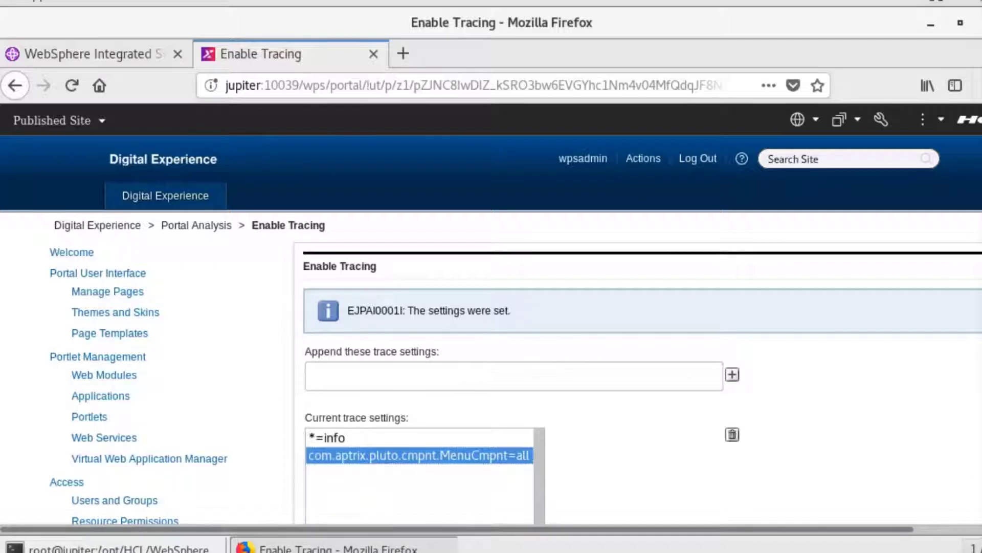
left_click(732, 435)
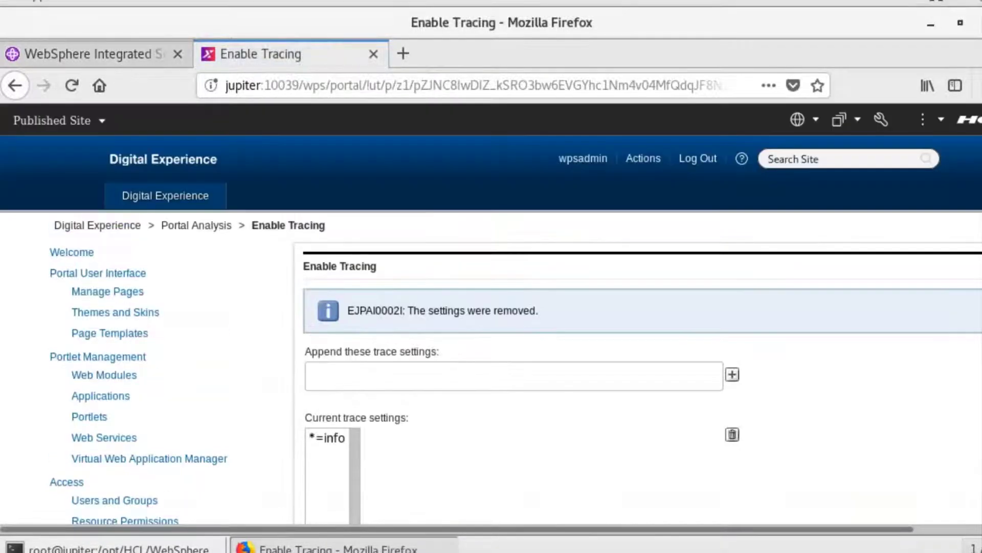
- In the WebSphere Integrated Solutions Console, open the log detail level configuration of the WebSphere_Portal application server
left_click(97, 54)
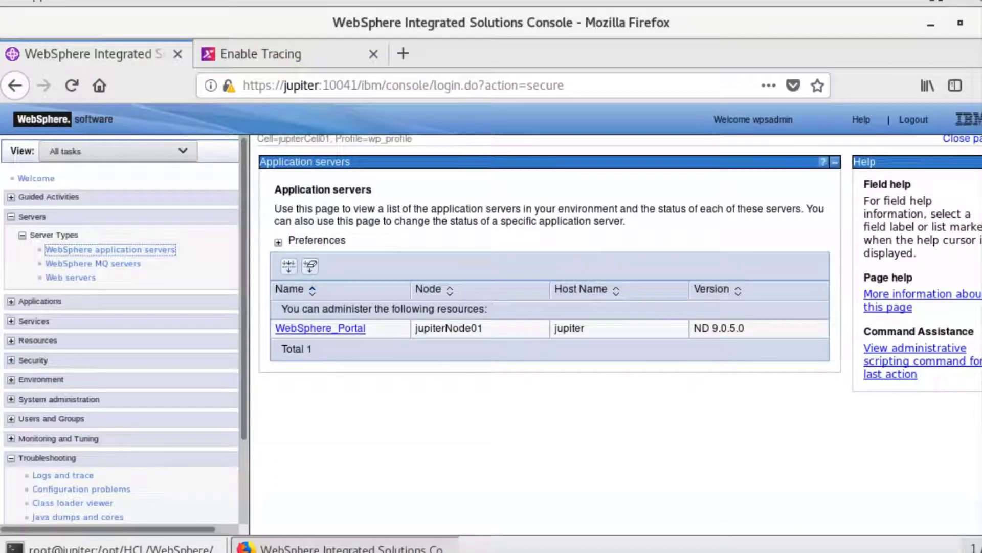
left_click(36, 178)
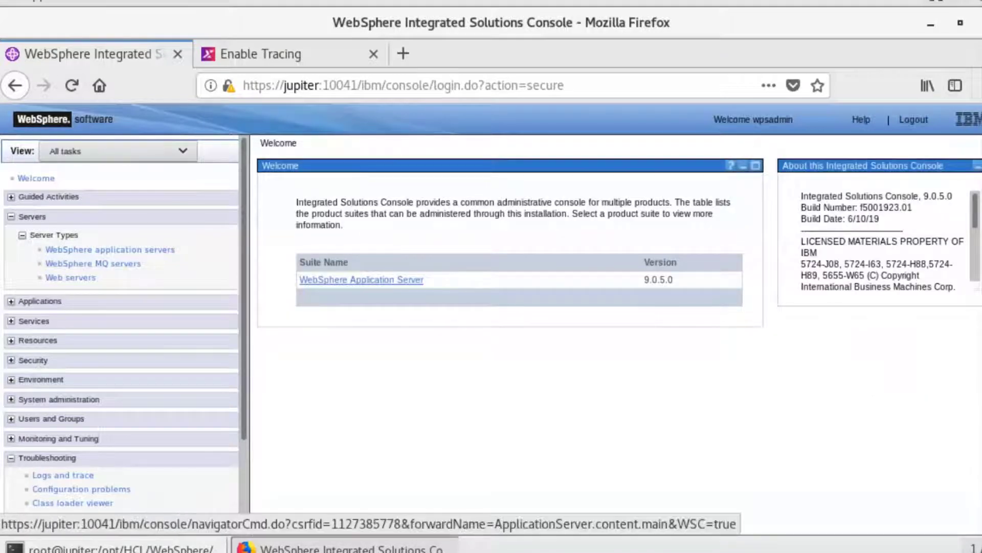
left_click(110, 250)
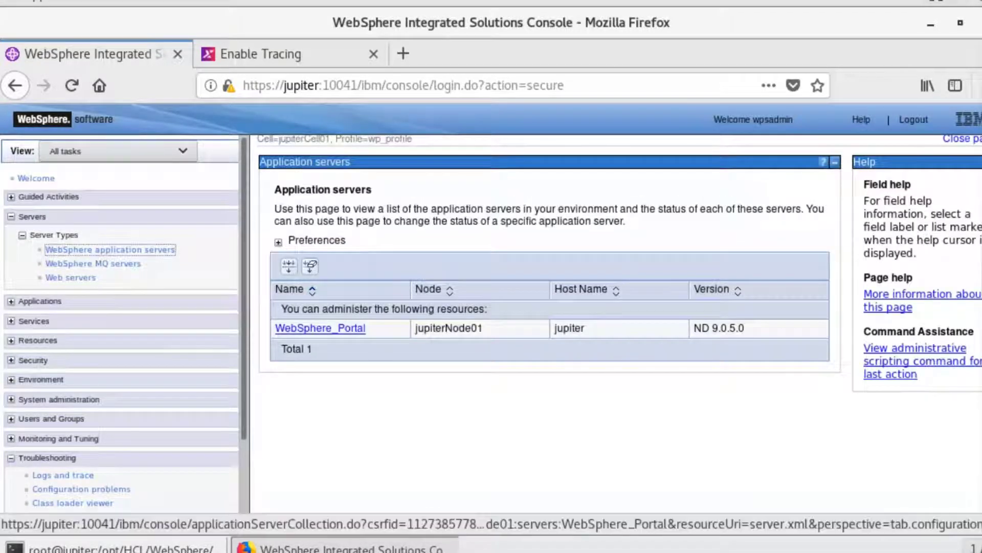
left_click(320, 328)
scroll(543, 333, "down", 10)
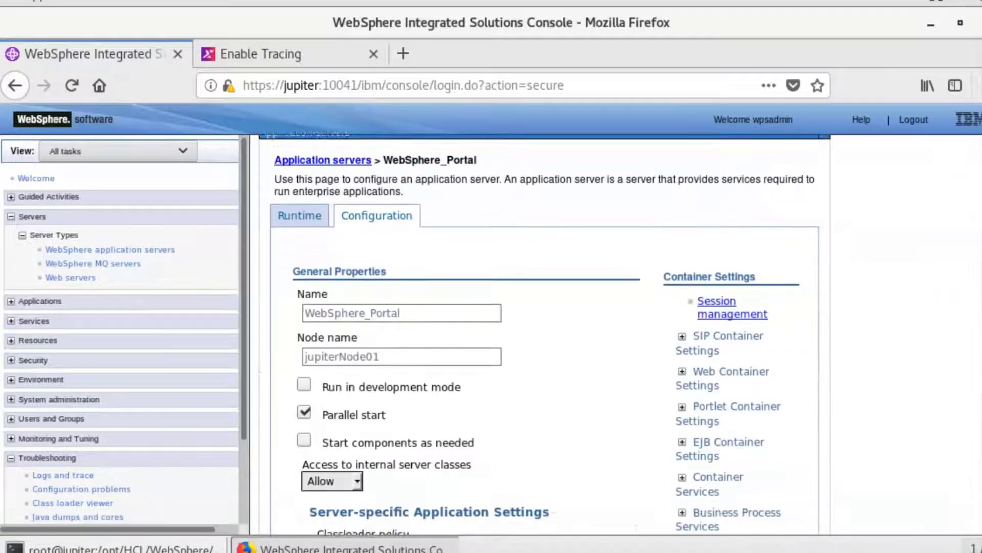
scroll(543, 333, "down", 7)
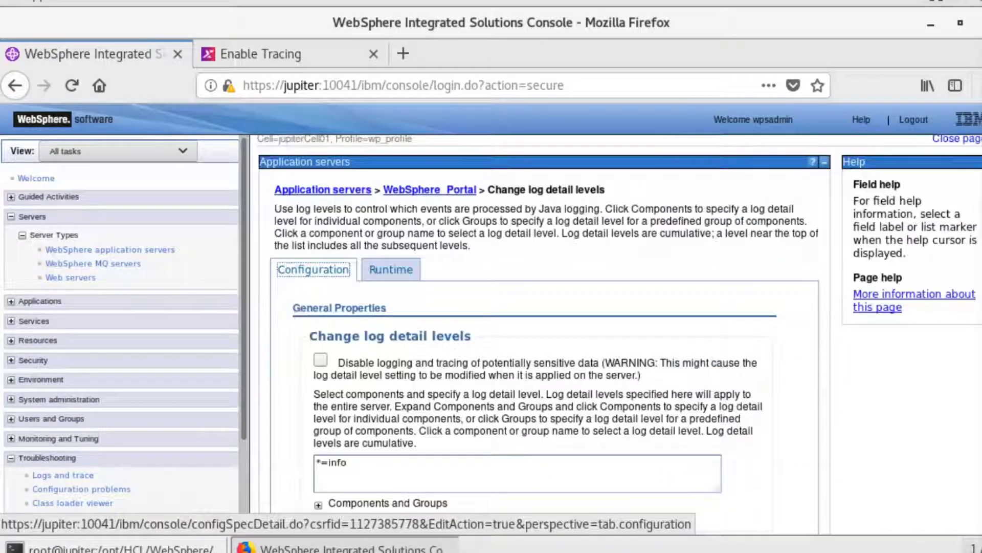
- Replace the server's configured log detail level with com.aptrix.pluto.cmpnt.MenuCmpnt=all, then apply and save the change
left_click(353, 463)
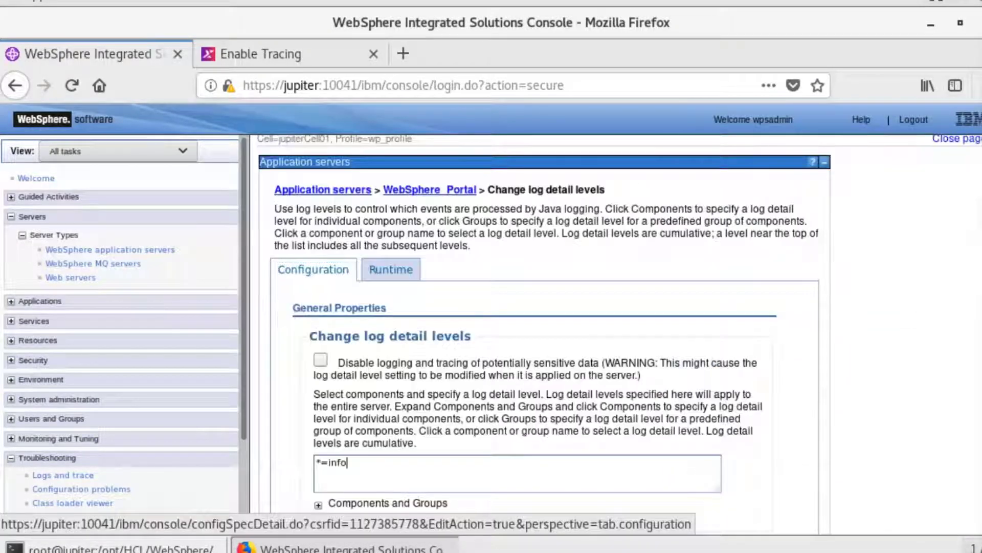
scroll(517, 389, "down", 2)
key("ctrl+a")
type("com.aptrix.pluto.cmpnt.MenuCmpnt=all")
scroll(534, 338, "down", 3)
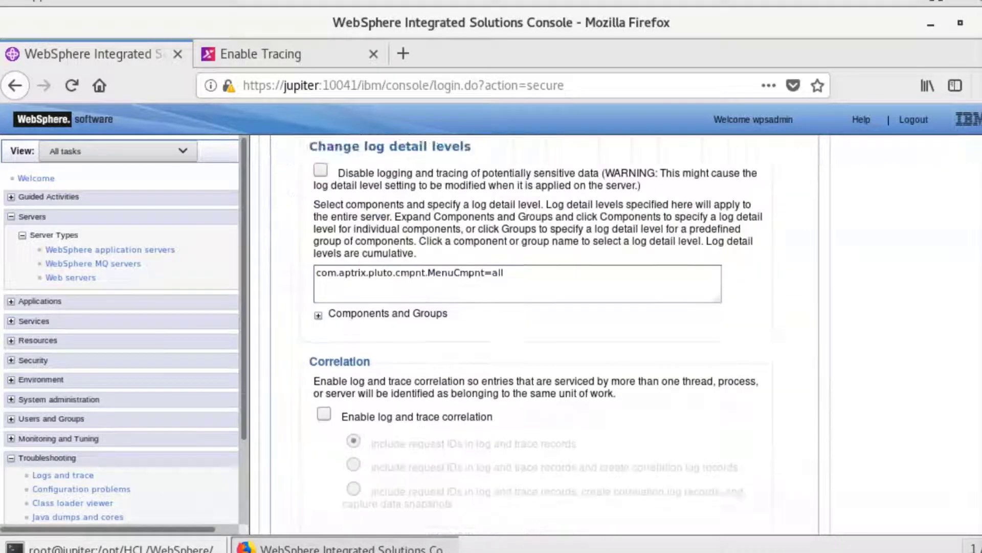
left_click(317, 488)
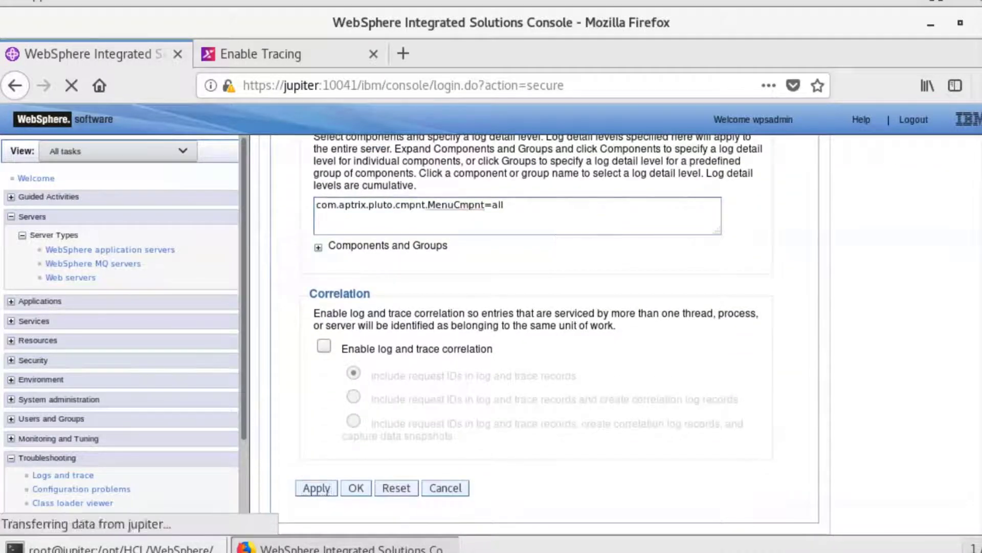
left_click(399, 236)
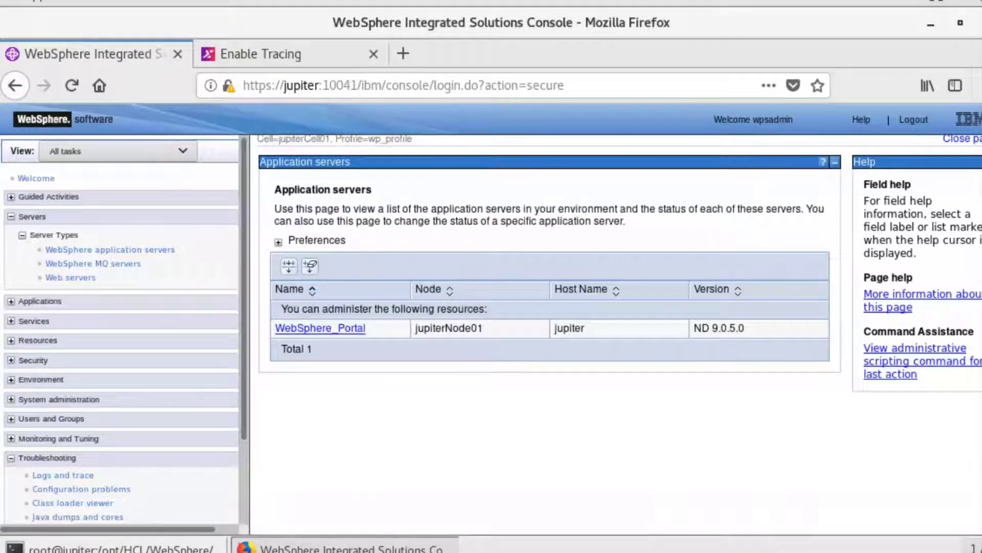
- Return to the portal's Enable Tracing page and append the com.aptrix.pluto.cmpnt.MenuCmpnt=all trace setting again
key("ctrl+Tab")
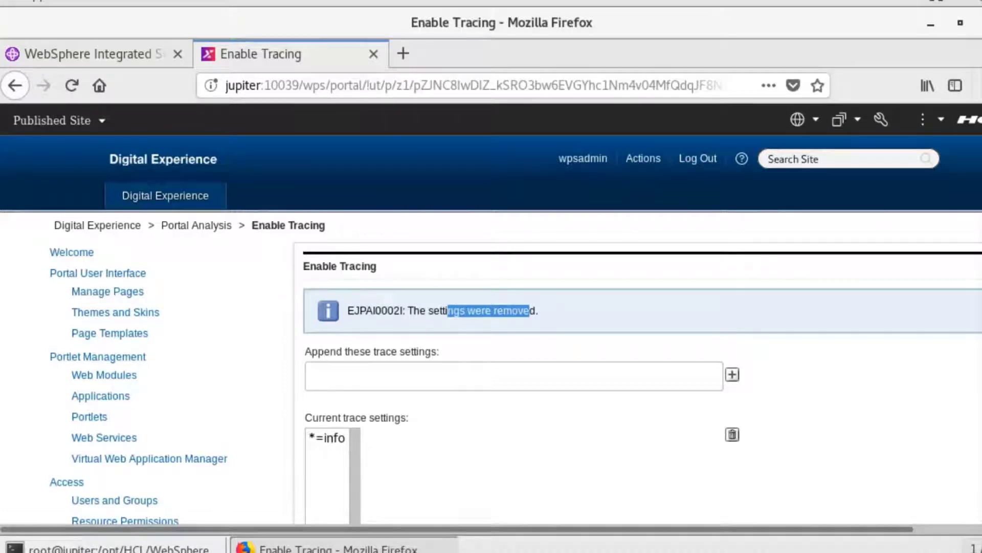
double_click(486, 376)
left_click(481, 418)
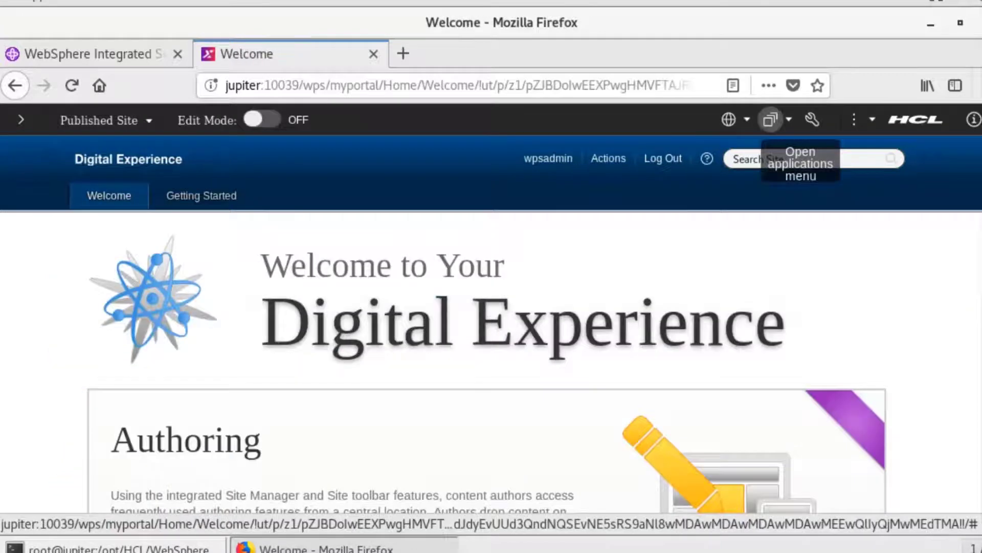
- Open Web Content Authoring within the portal's Content application
left_click(770, 119)
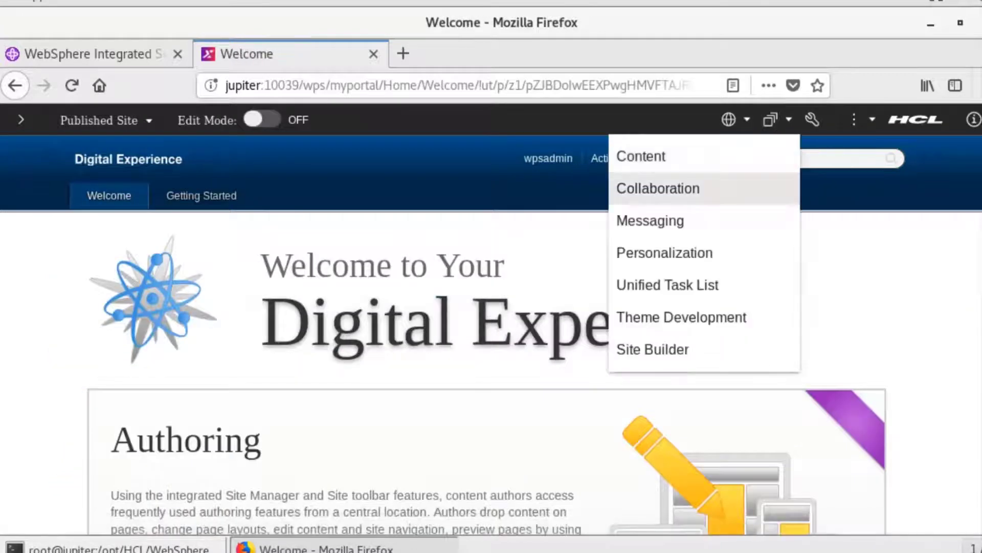
left_click(665, 156)
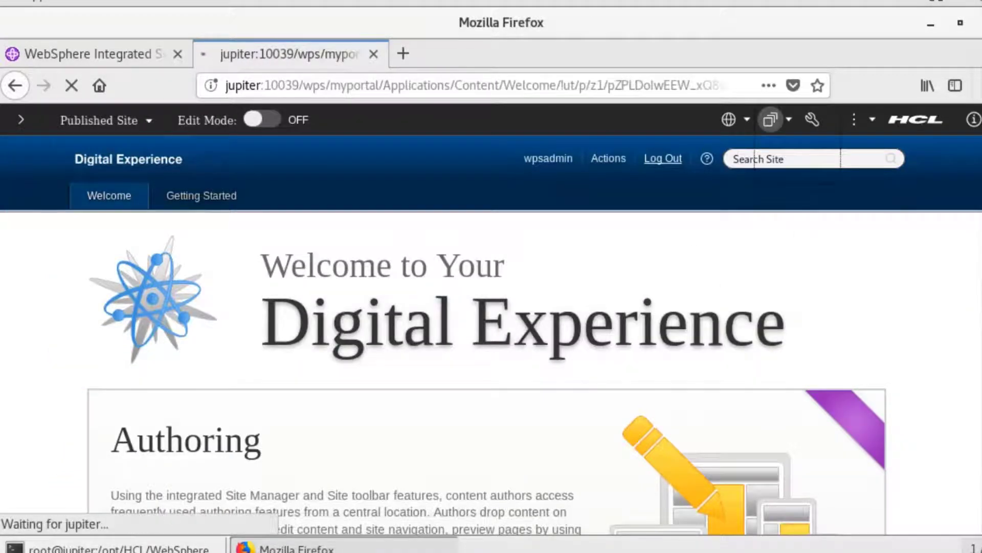
left_click(223, 225)
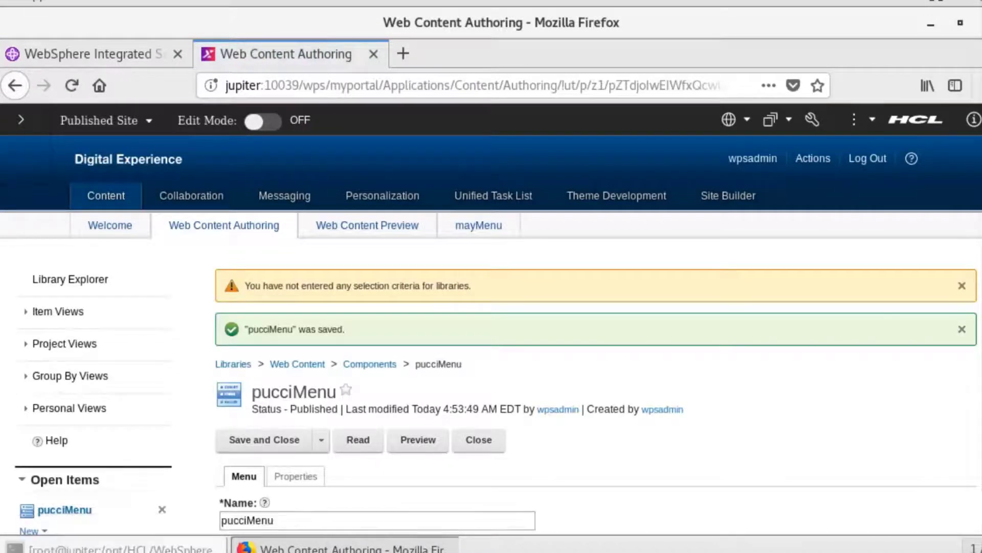
- Switch to the terminal, list the log directory with ls -l, and highlight the trace.log entry
left_click(115, 549)
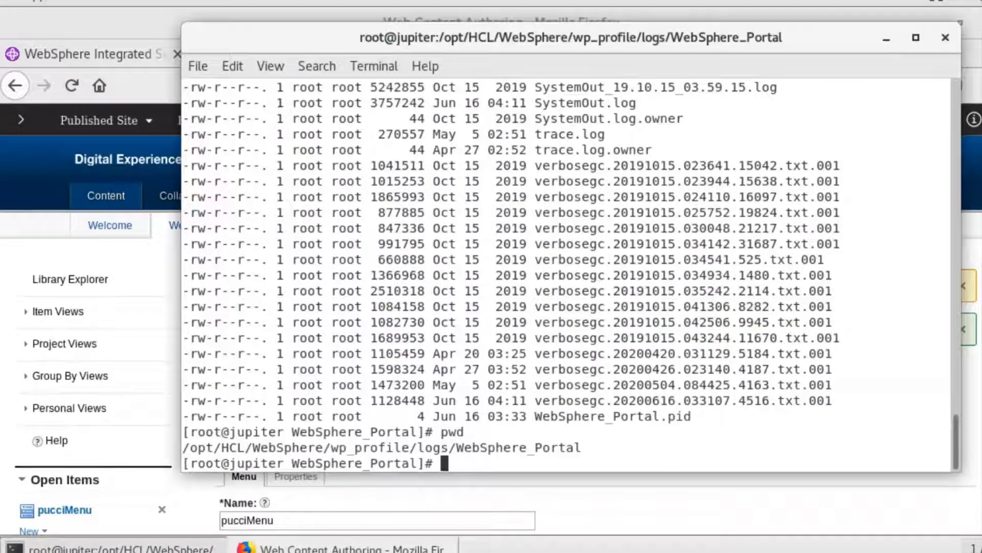
type("ls -l")
key("Return")
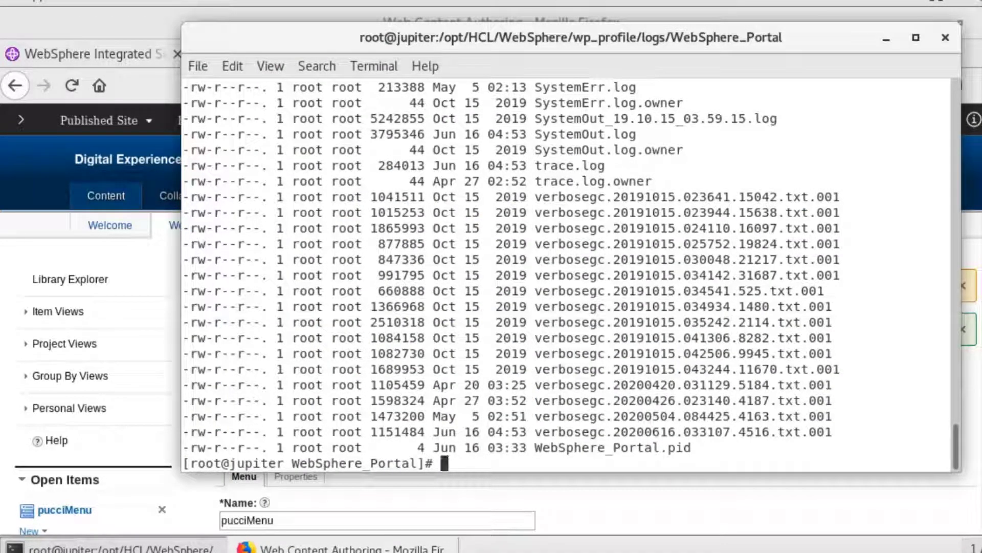
left_click_drag(433, 165, 949, 167)
- Display the last lines of trace.log with the tail command
type("tail ta")
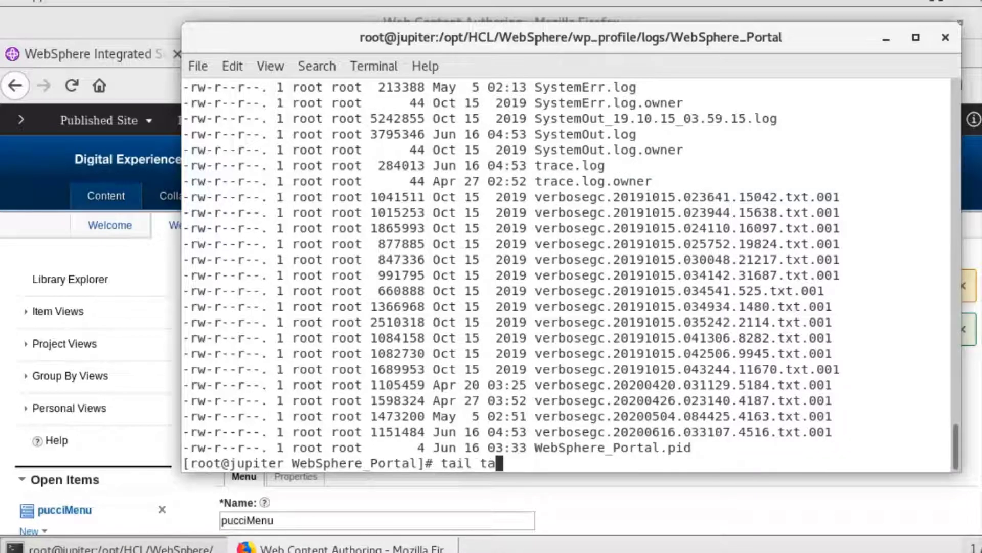
key("BackSpace")
type("race.l")
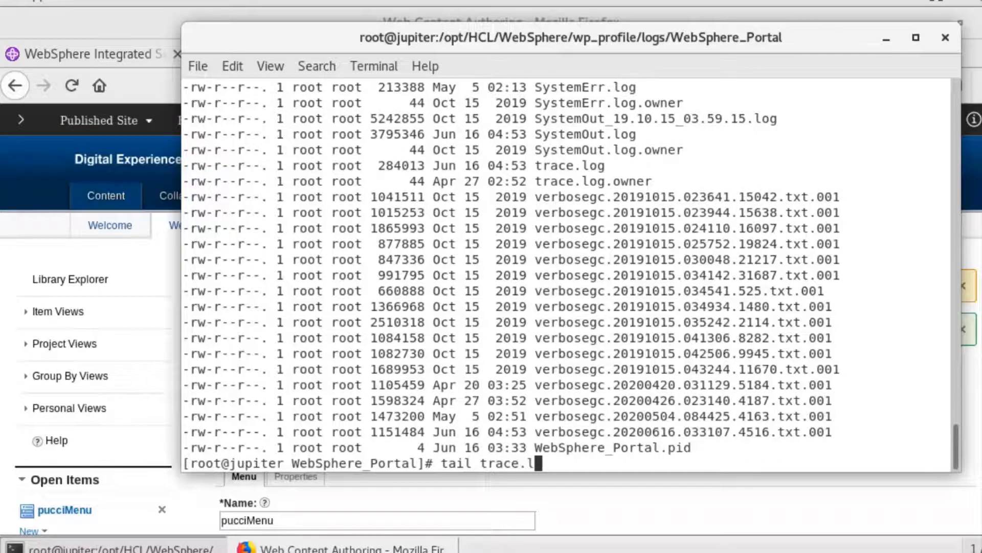
type("og")
key("Return")
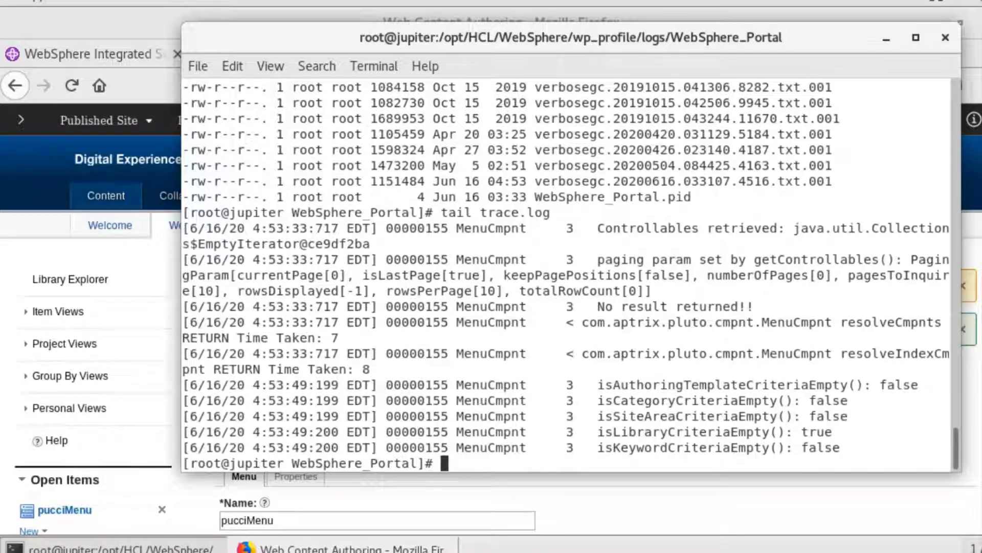
- Examine the MenuCmpnt entries in the trace output, including the resolveCmpnts call and its query result message
left_click_drag(230, 260, 299, 368)
left_click(299, 369)
left_click_drag(582, 322, 839, 323)
left_click(839, 323)
left_click_drag(597, 306, 753, 307)
left_click(753, 307)
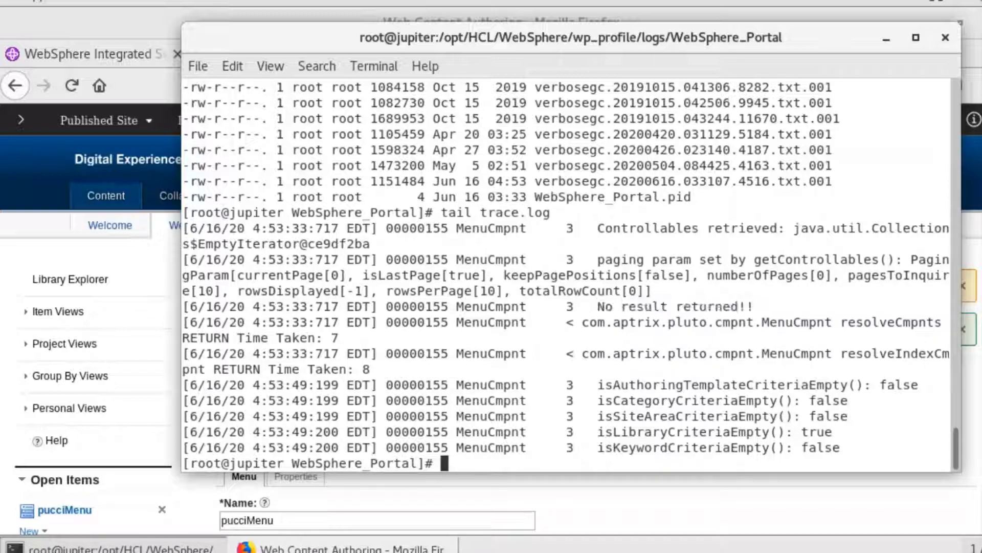